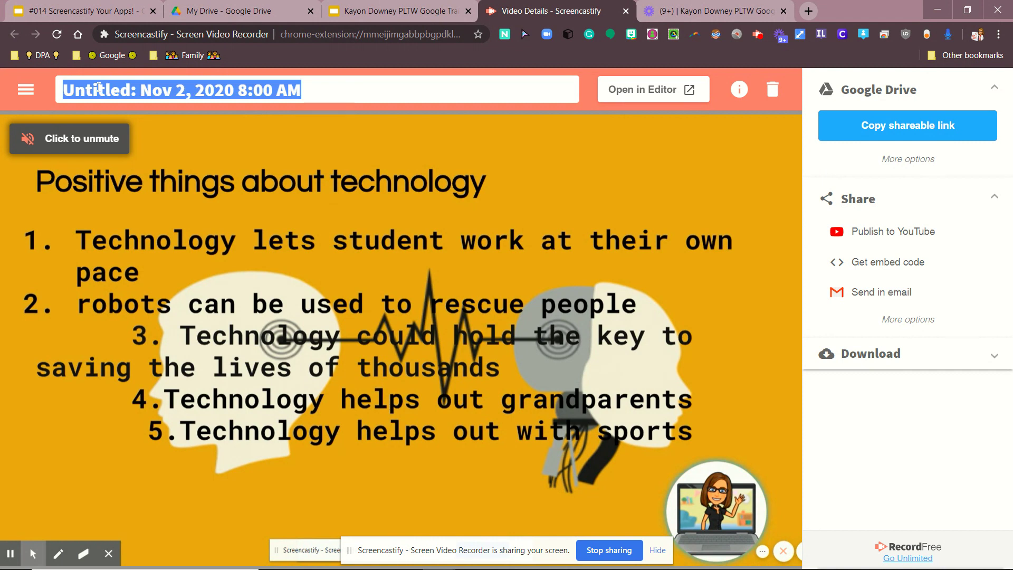
# Step: Title the recording '#014 - Screencastify' followed by the student's full name
pyautogui.write('#014')
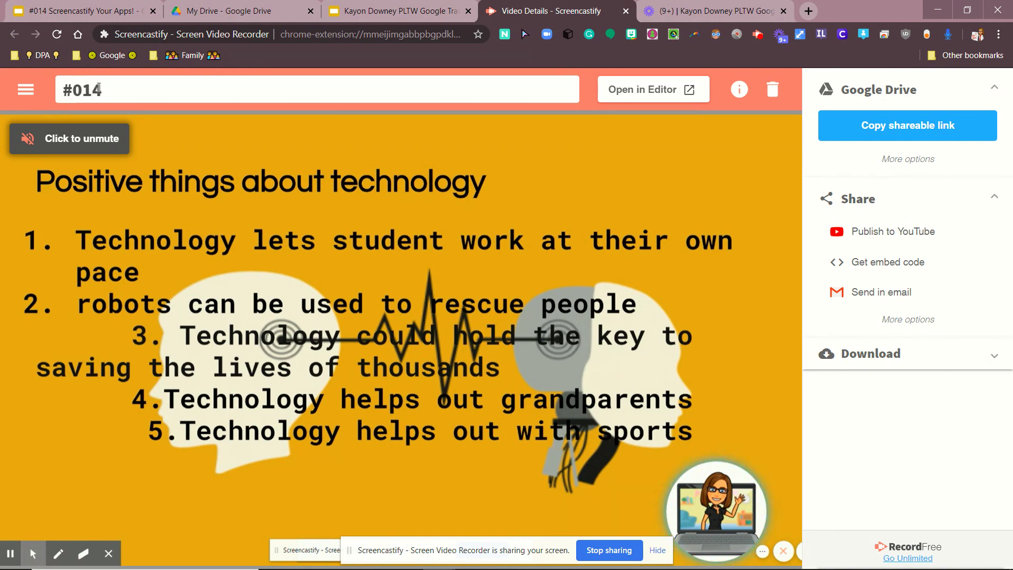
pyautogui.write(' - Screencas')
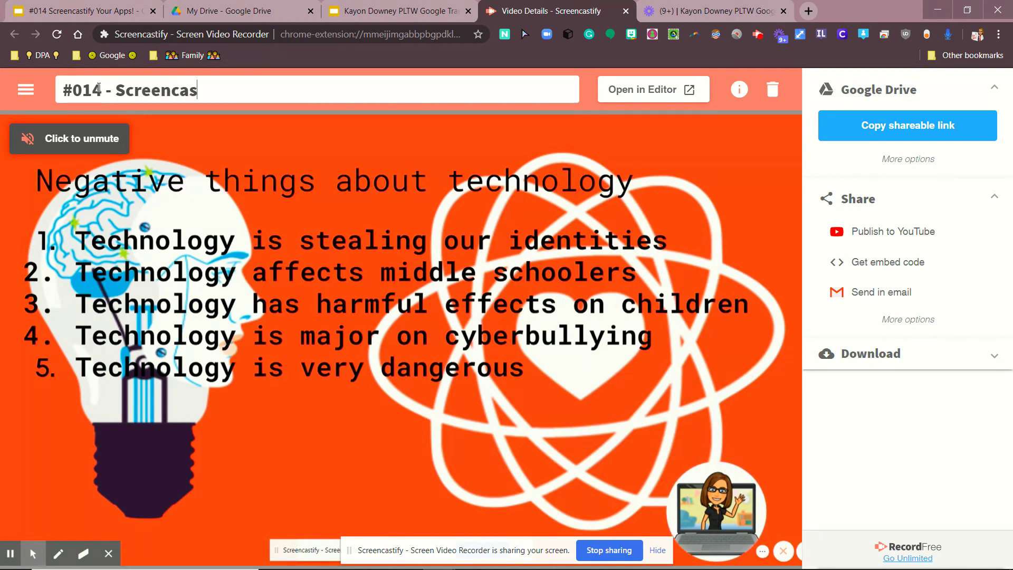
pyautogui.write('tify')
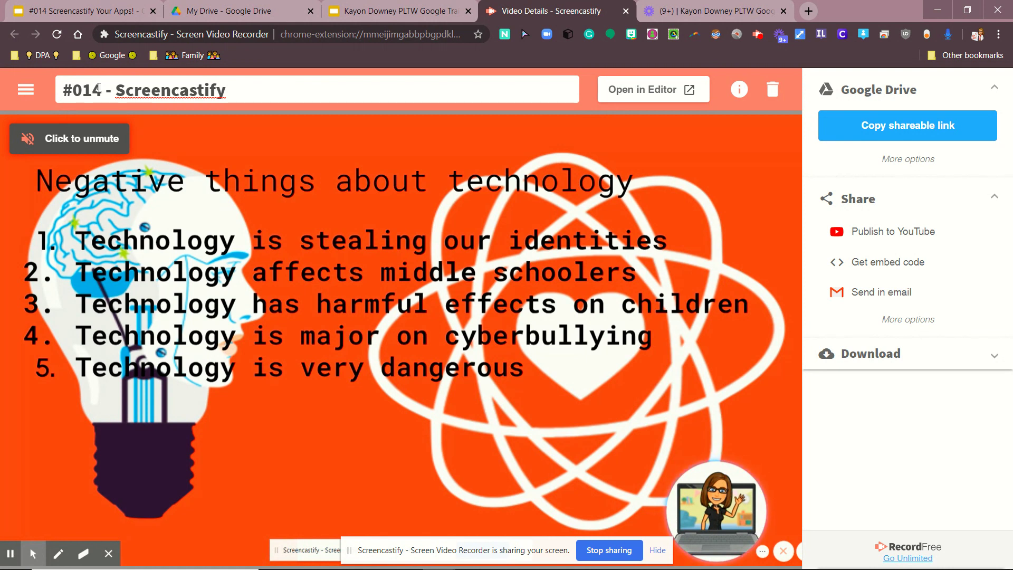
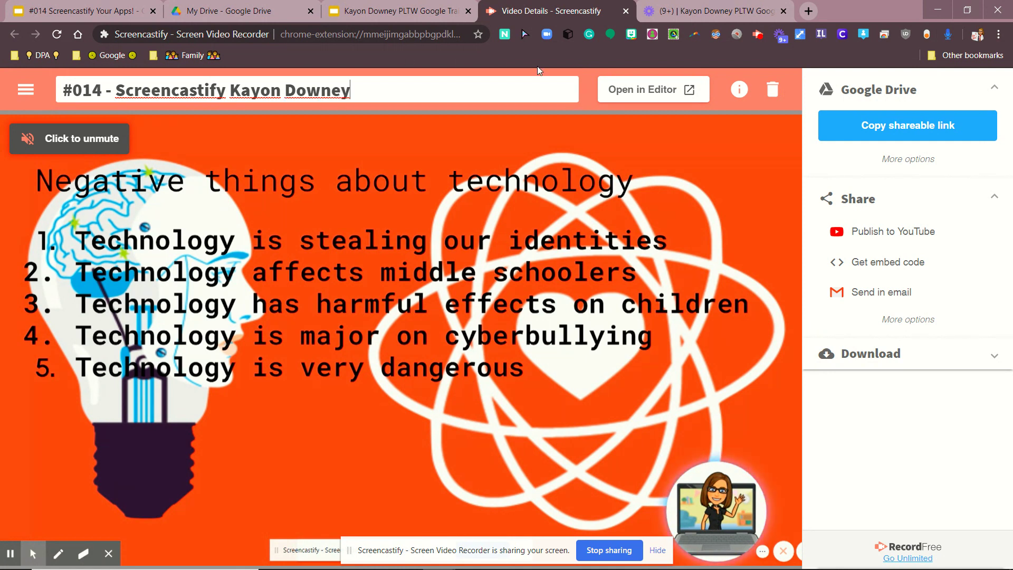
pyautogui.moveTo(595, 115)
pyautogui.press('Return')
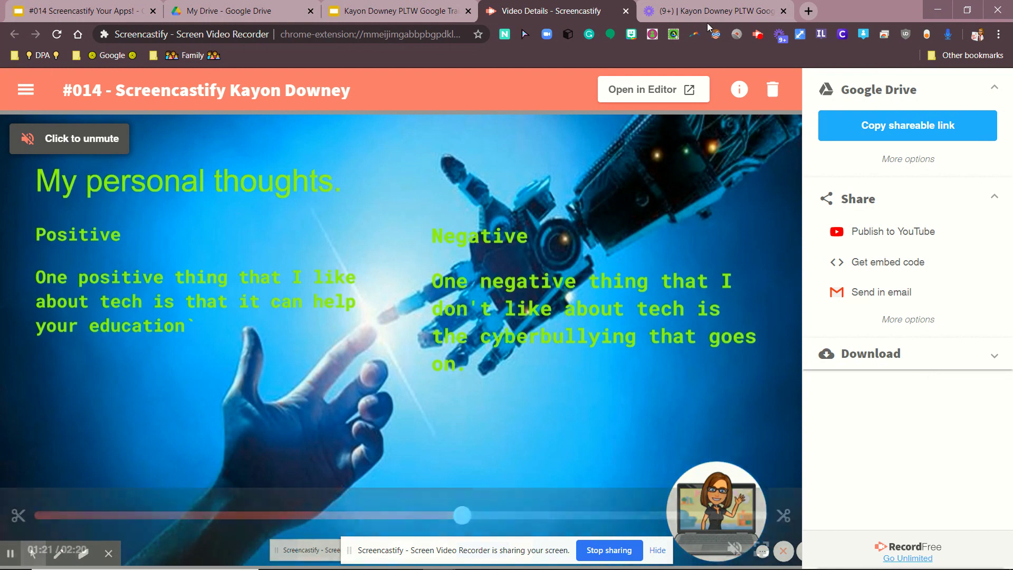
# Step: Open the 02:19 recording in the Screencastify editor
pyautogui.click(651, 91)
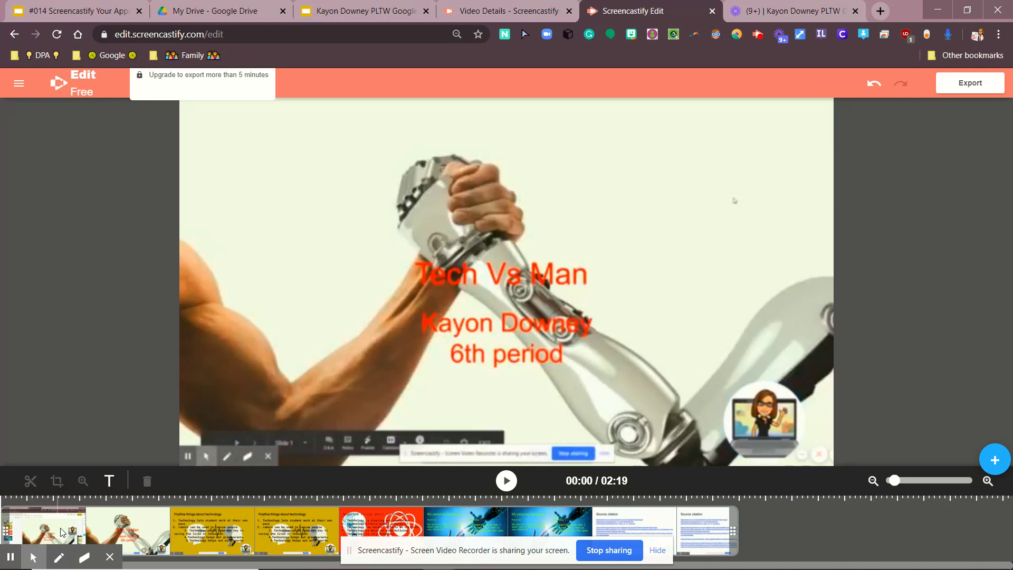
# Step: Split the clip at 00:15 and delete the opening piece, leaving 02:04
pyautogui.click(86, 538)
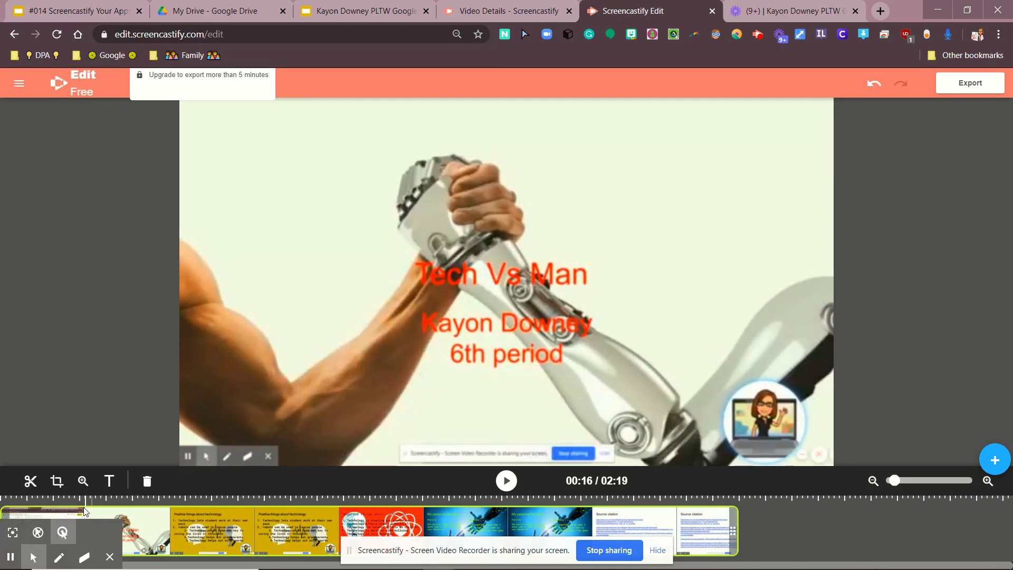
pyautogui.click(85, 513)
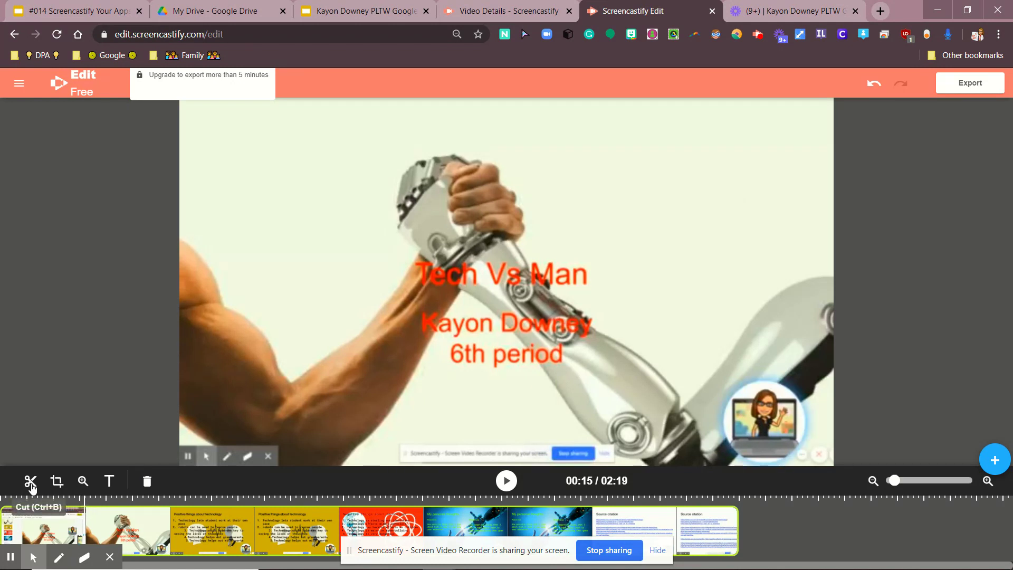
pyautogui.click(31, 482)
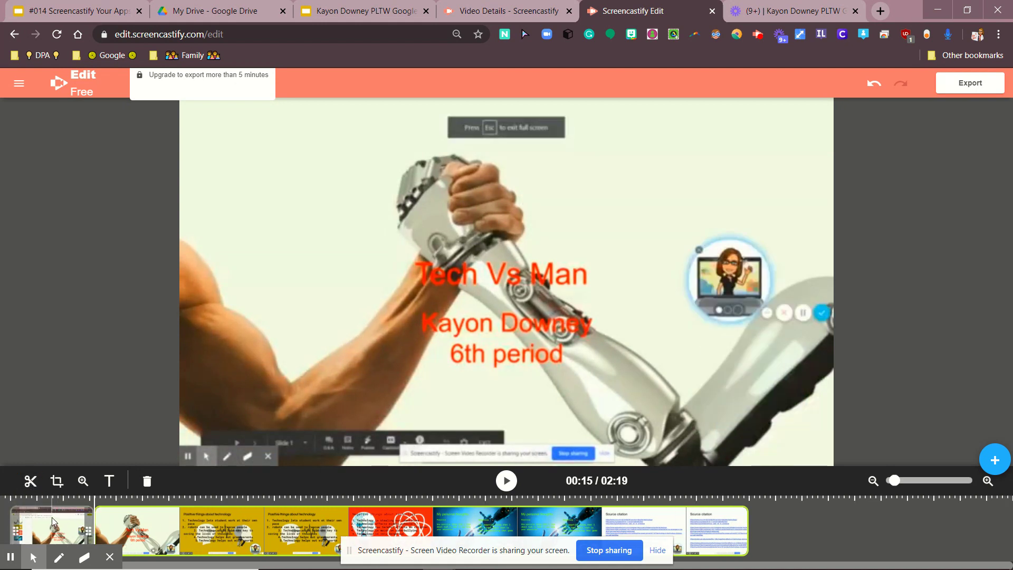
pyautogui.click(78, 518)
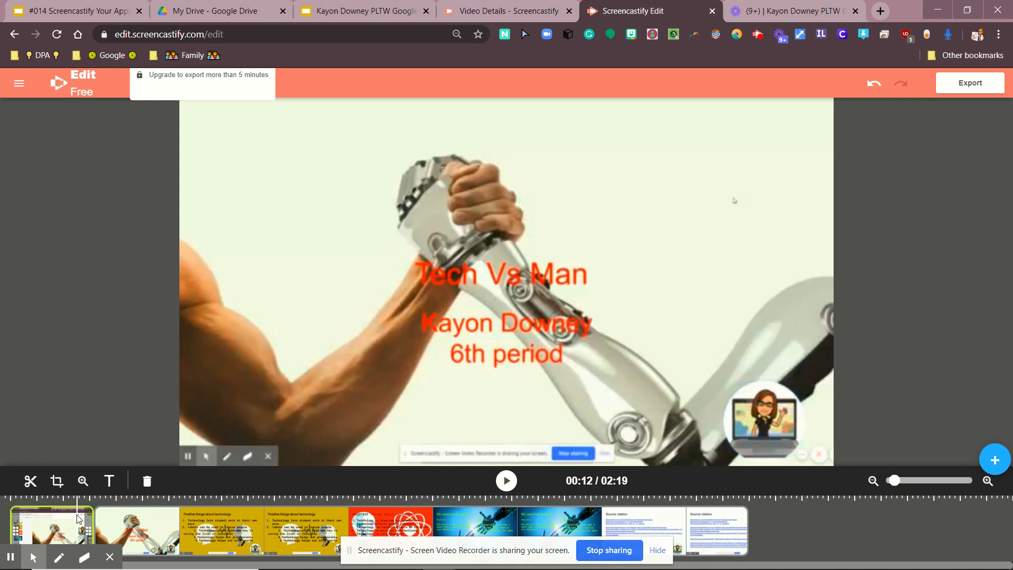
pyautogui.press('Delete')
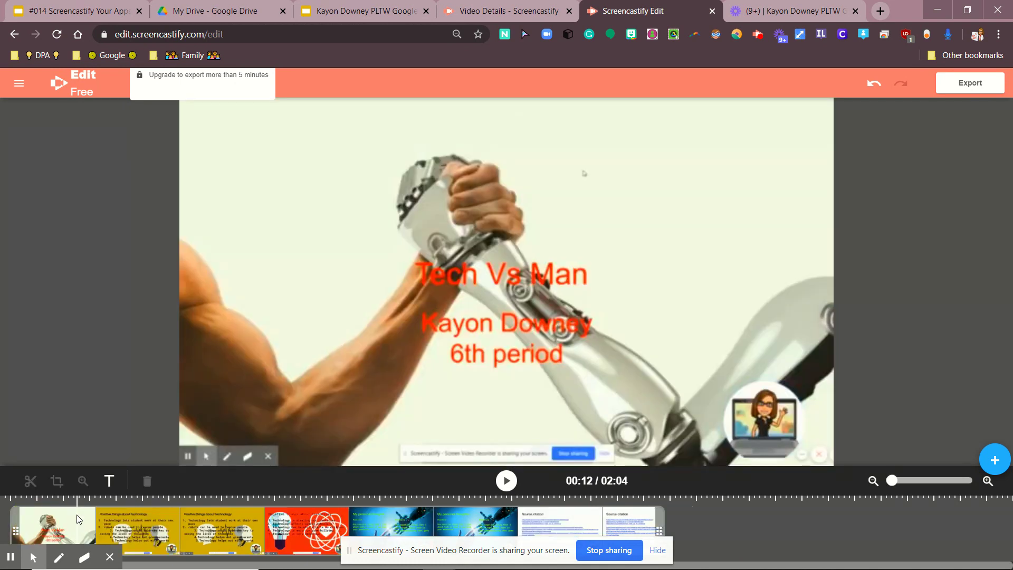
# Step: Split the clip at 02:01 and delete the short ending piece, leaving 02:01
pyautogui.click(13, 523)
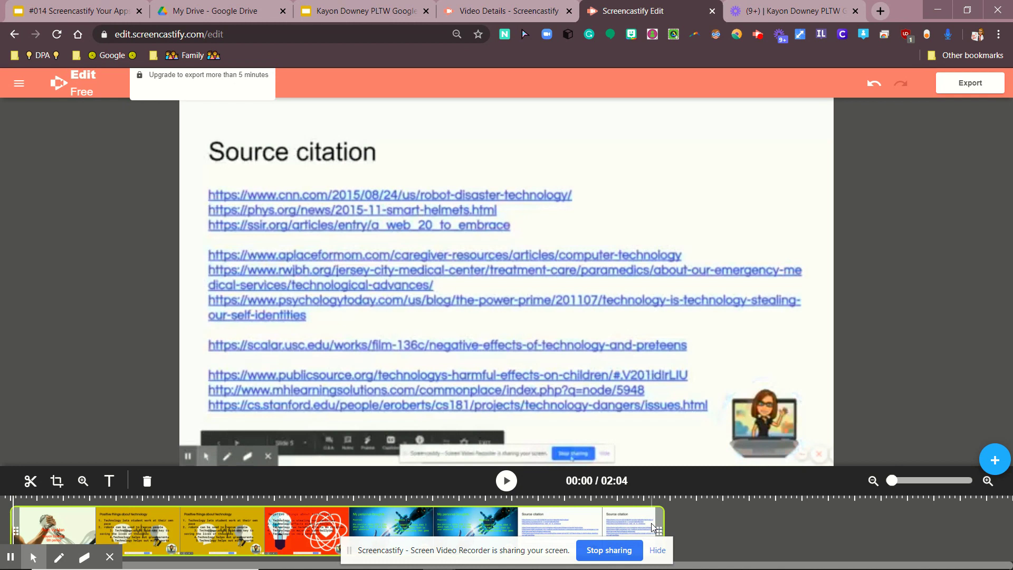
pyautogui.click(651, 523)
pyautogui.click(30, 482)
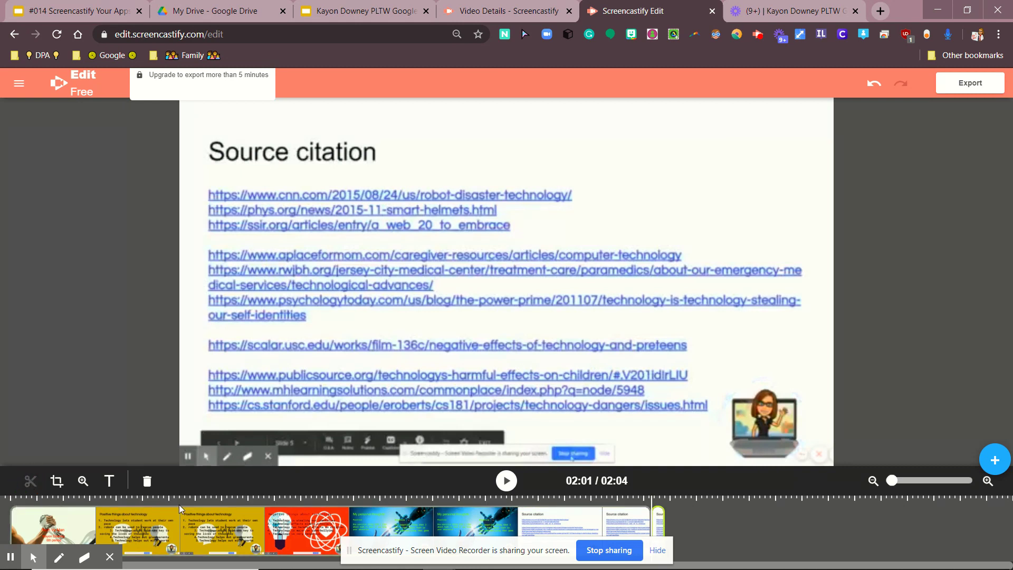
pyautogui.click(659, 518)
pyautogui.press('Delete')
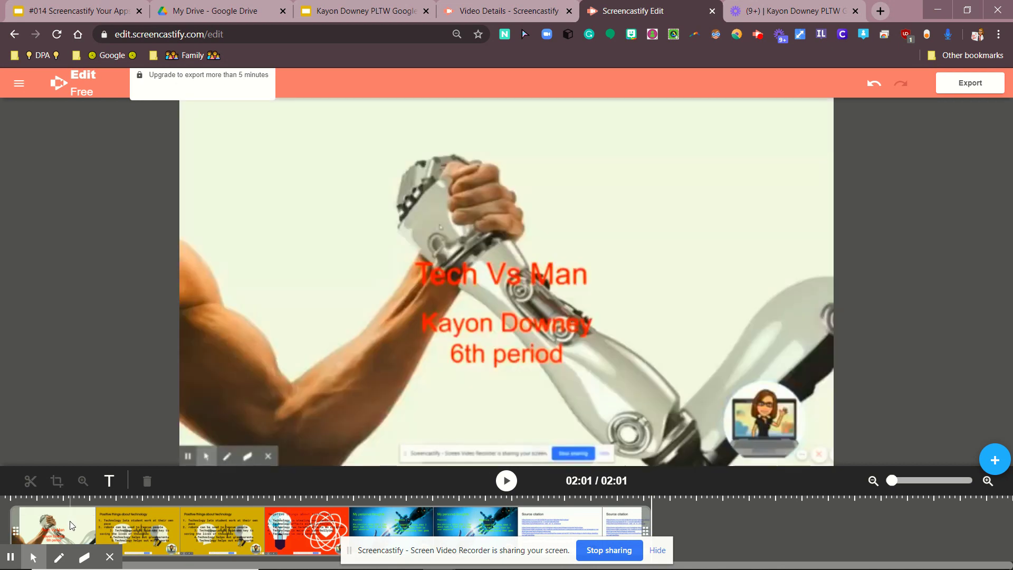
pyautogui.click(70, 508)
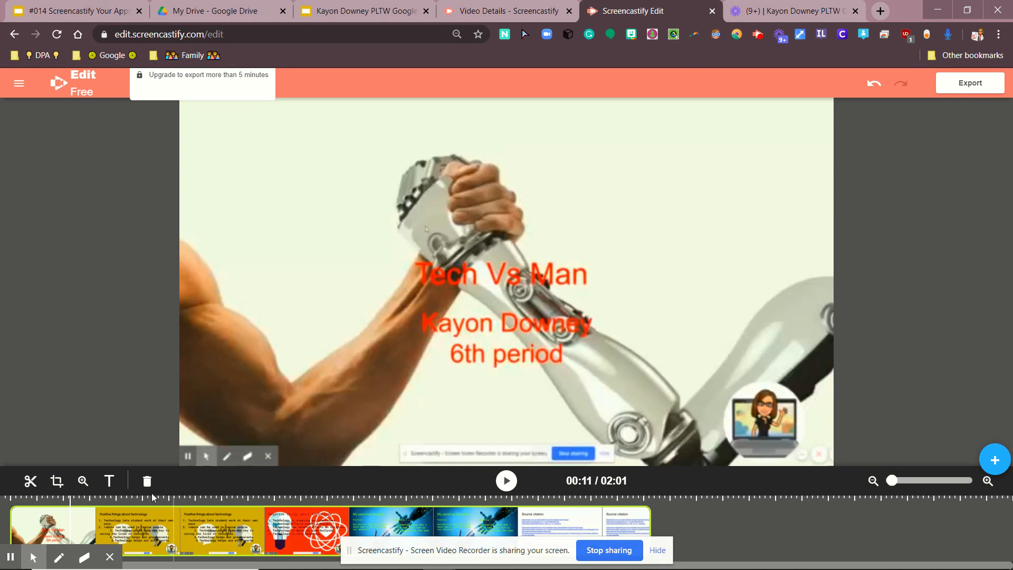
# Step: Crop the frame to the slide area, pulling the right edge slightly inward
pyautogui.click(57, 481)
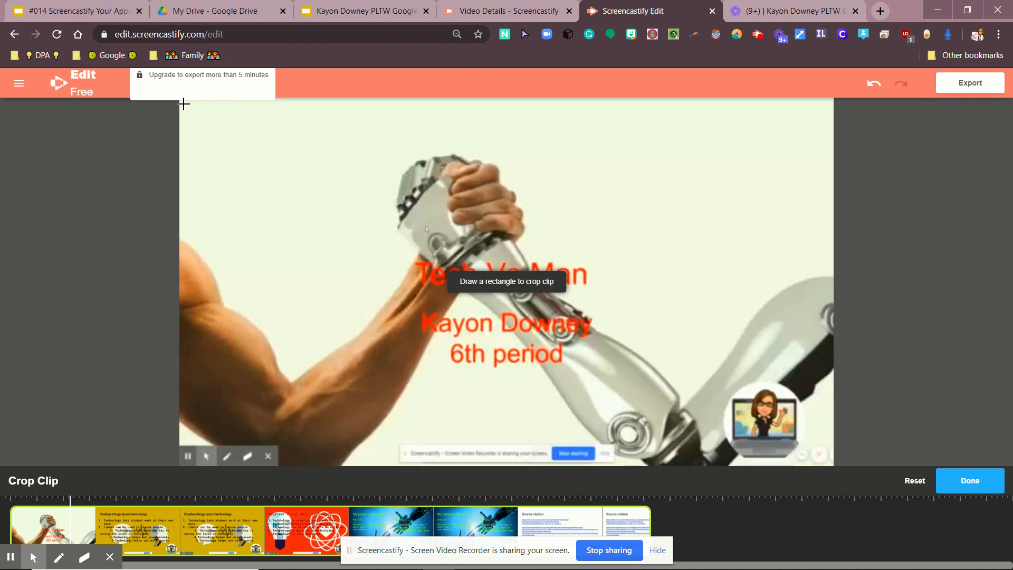
pyautogui.moveTo(184, 105); pyautogui.dragTo(841, 445)
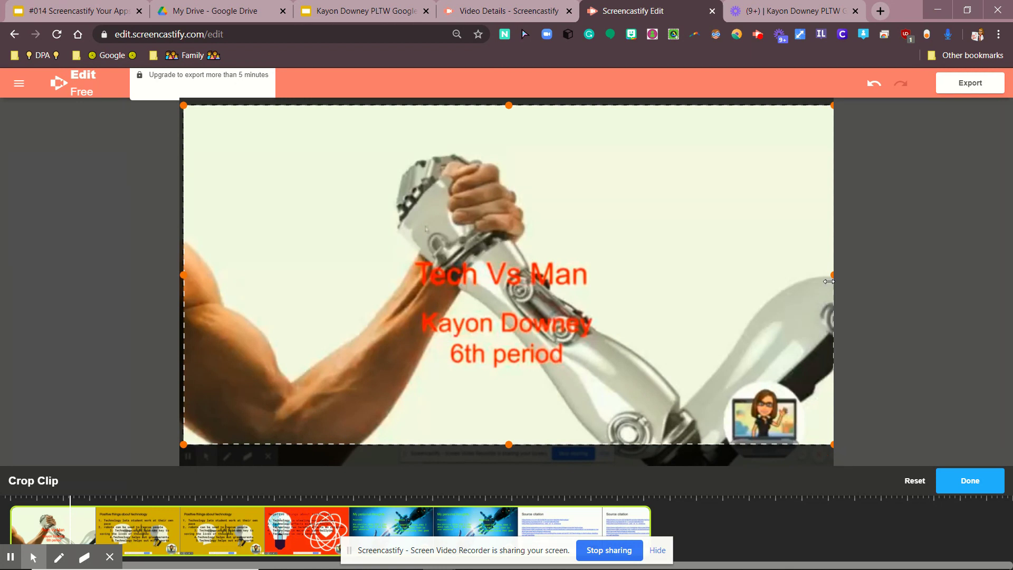
pyautogui.moveTo(830, 275); pyautogui.dragTo(818, 276)
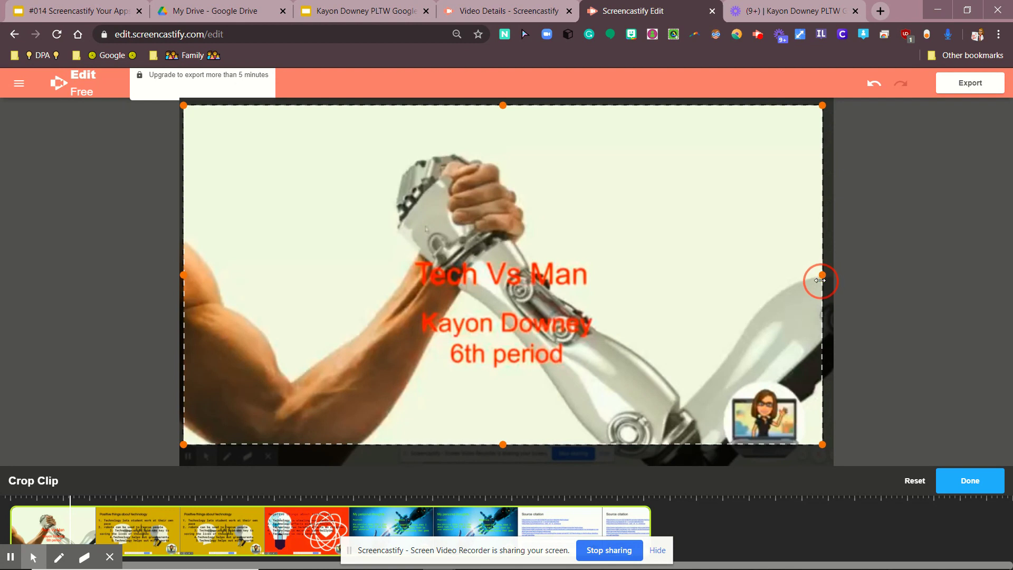
pyautogui.click(969, 478)
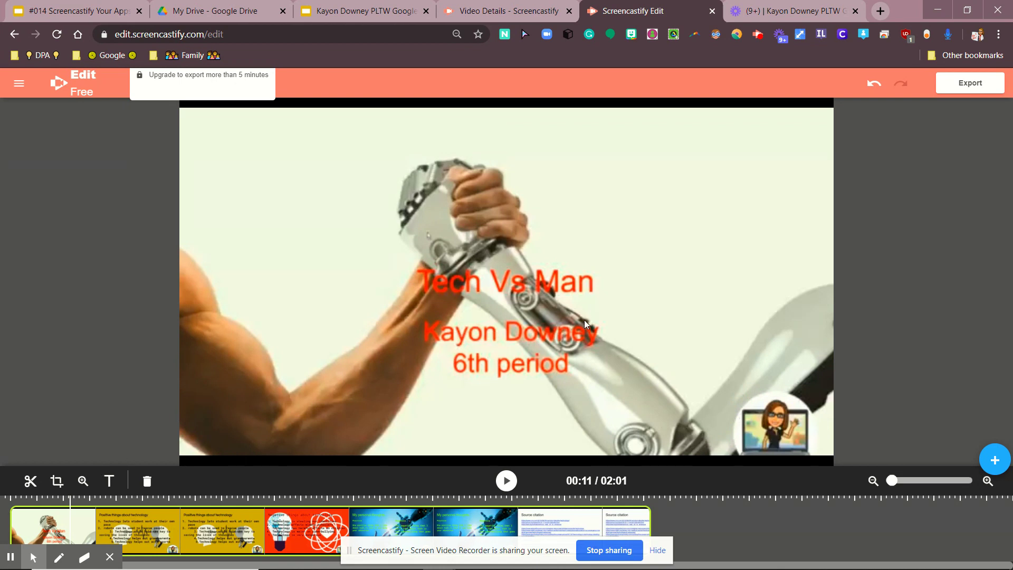
# Step: Export the video to Google Drive titled '#014 Screencasfy' plus the student's name, and share it
pyautogui.click(968, 88)
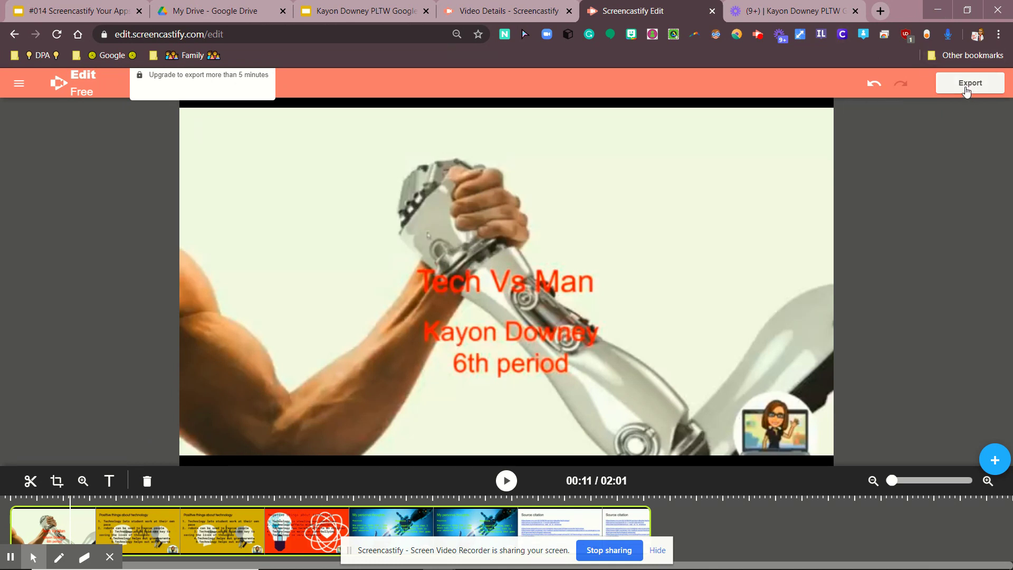
pyautogui.click(929, 126)
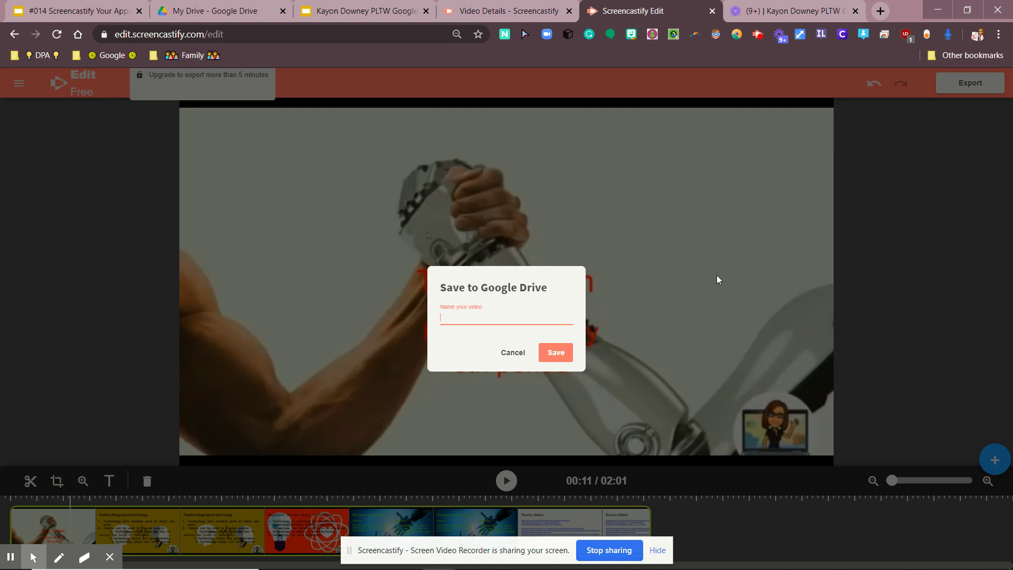
pyautogui.write('#014 Screencas')
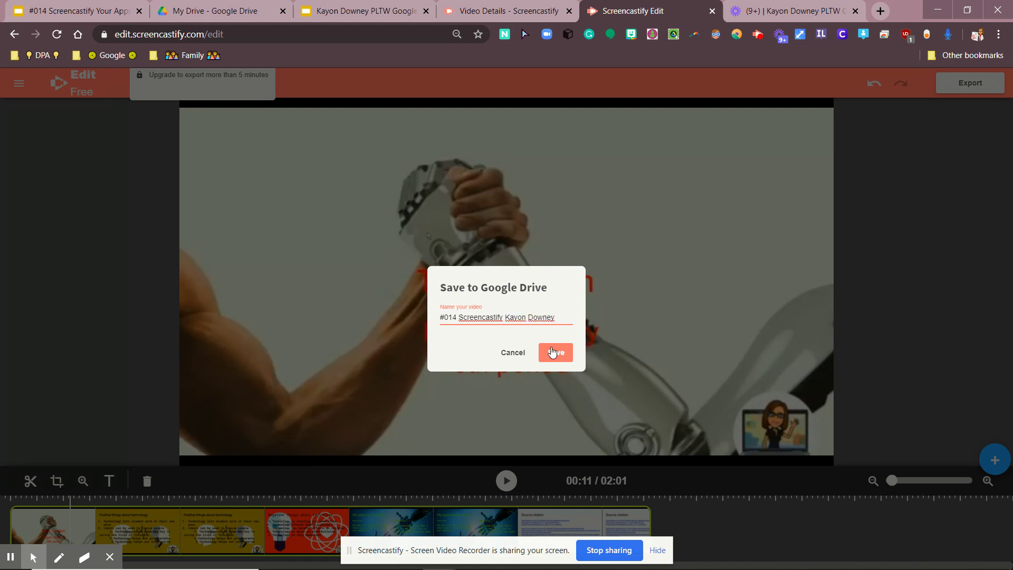
pyautogui.click(549, 353)
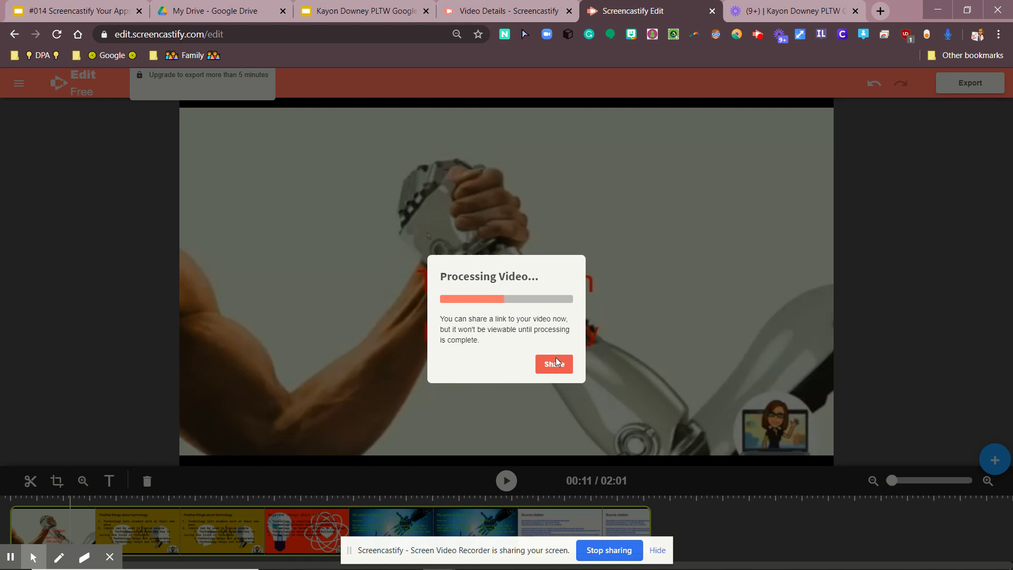
pyautogui.click(555, 363)
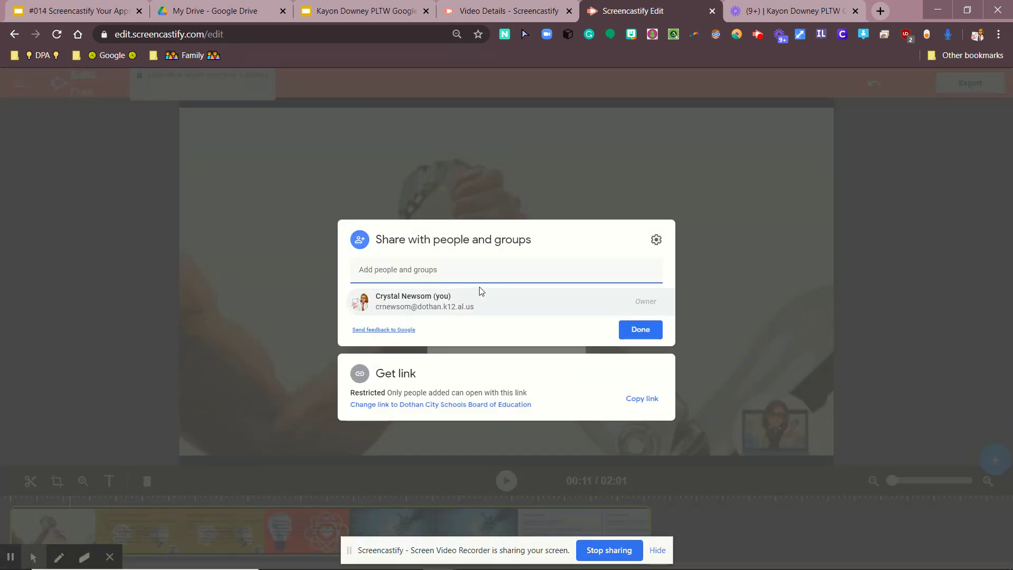
# Step: Send the teacher's e-mail an editor share with the message '#014'
pyautogui.click(454, 270)
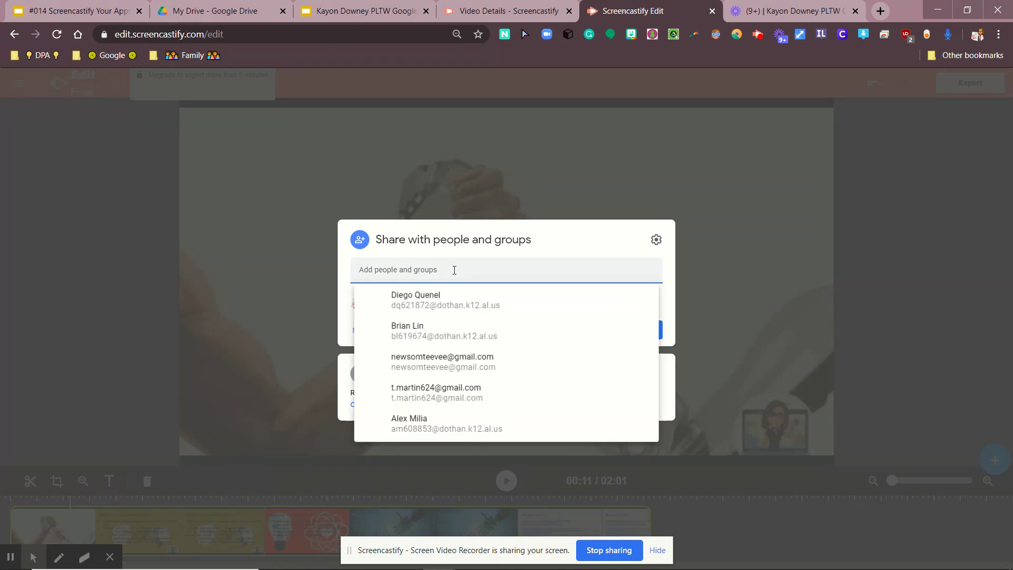
pyautogui.hotkey('ctrl', 'v')
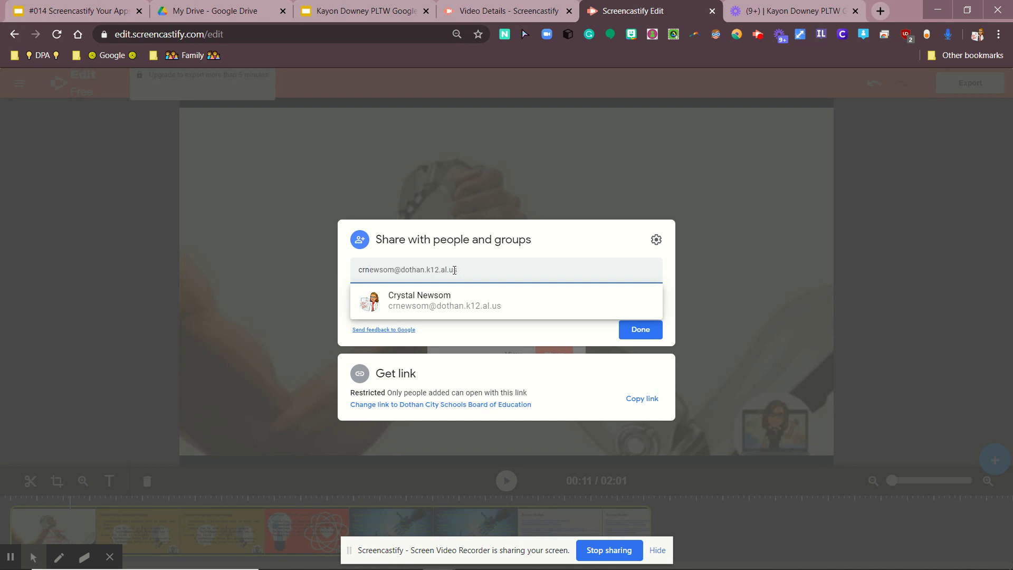
pyautogui.click(457, 301)
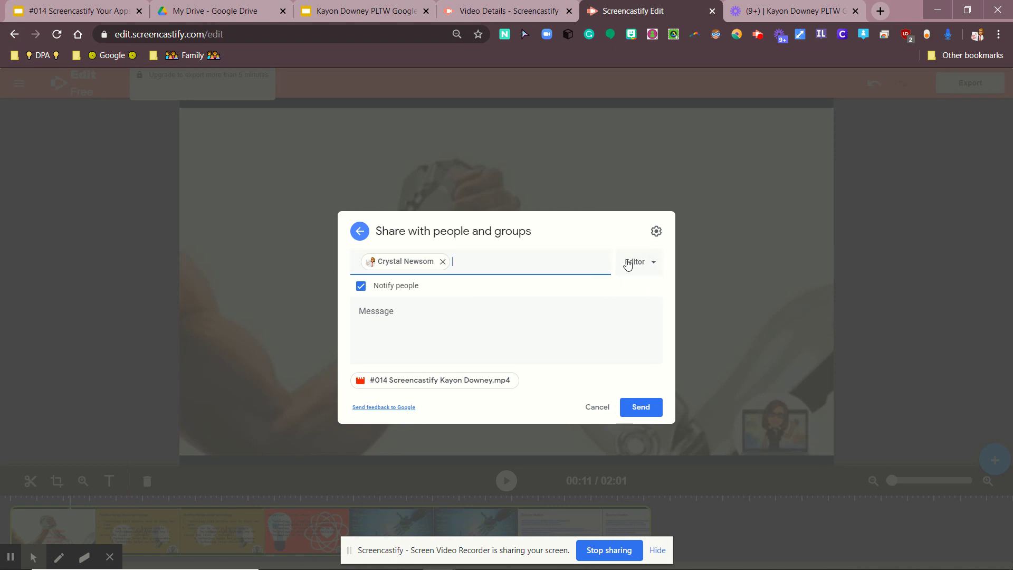
pyautogui.click(554, 339)
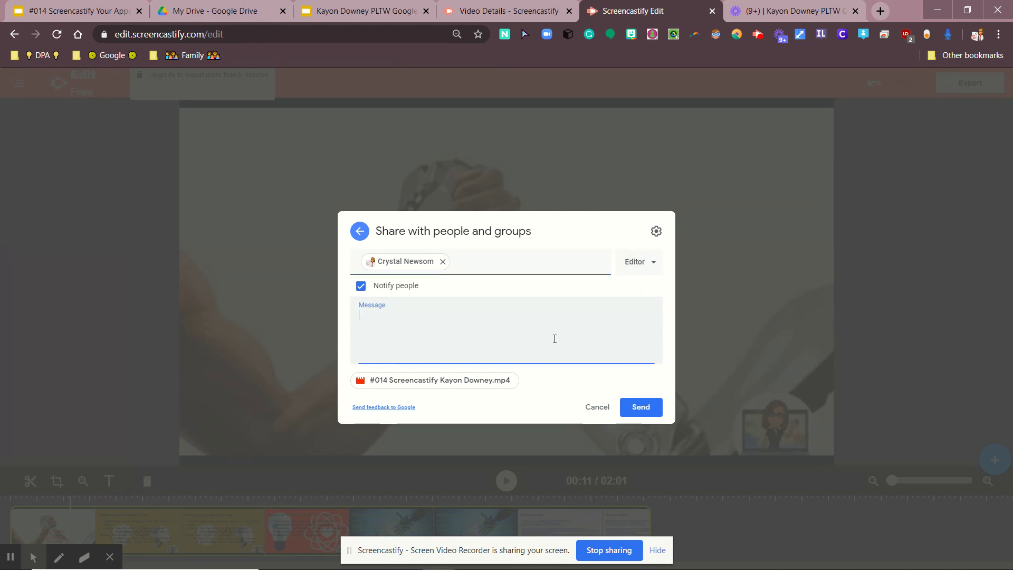
pyautogui.write('#014')
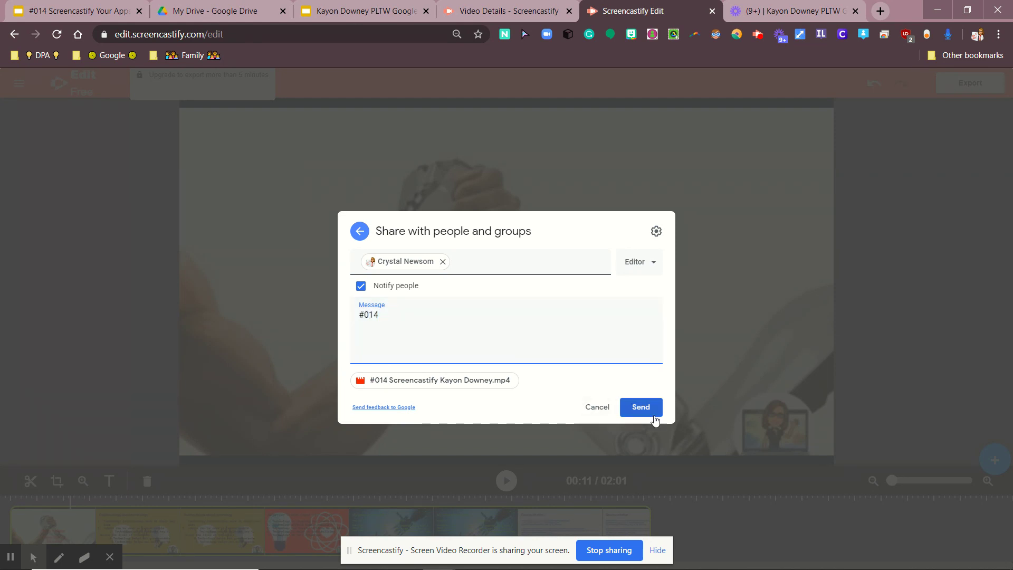
pyautogui.click(640, 407)
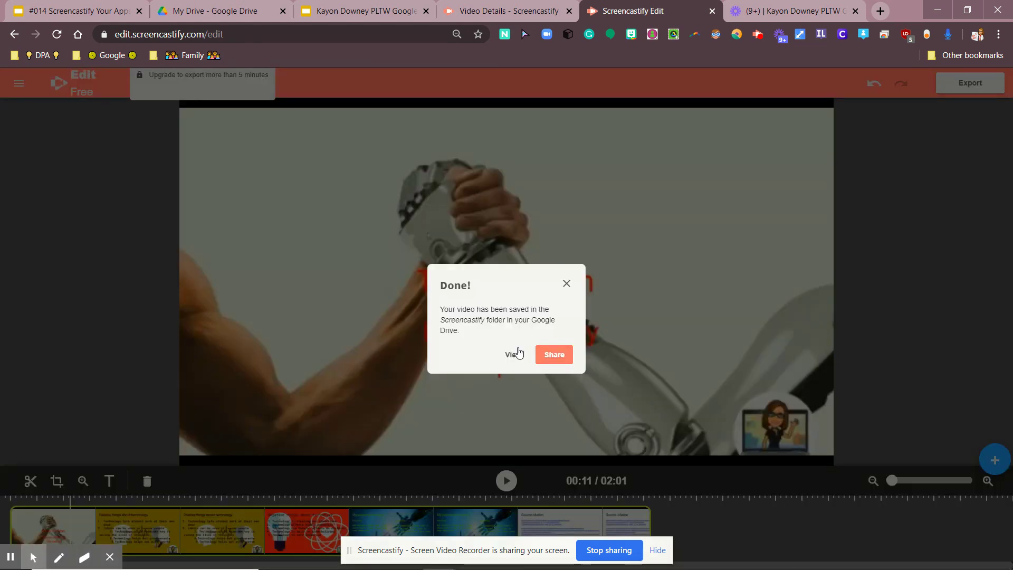
# Step: View the saved 02:01 video's details page and expand its Download options
pyautogui.click(512, 355)
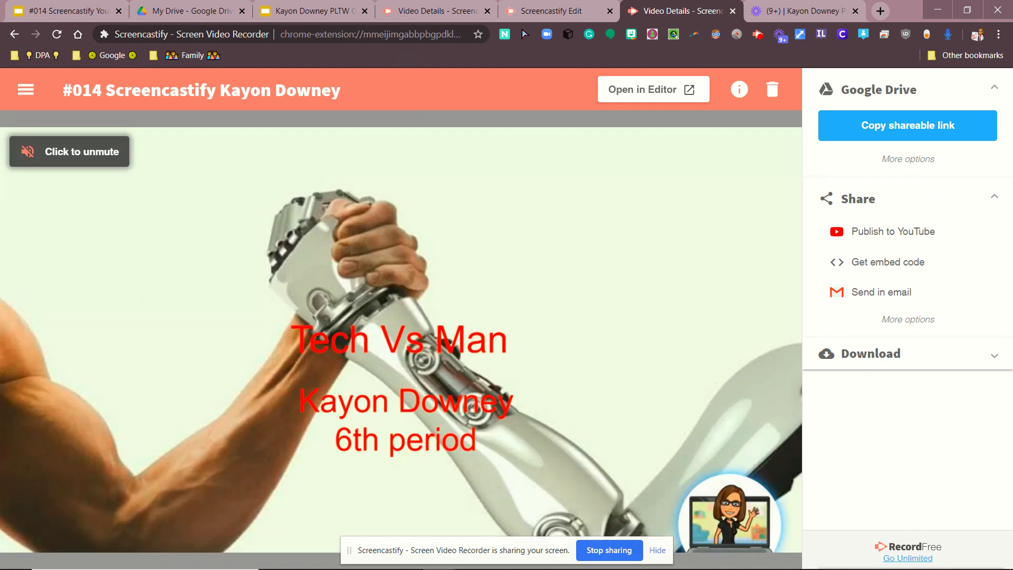
pyautogui.click(996, 363)
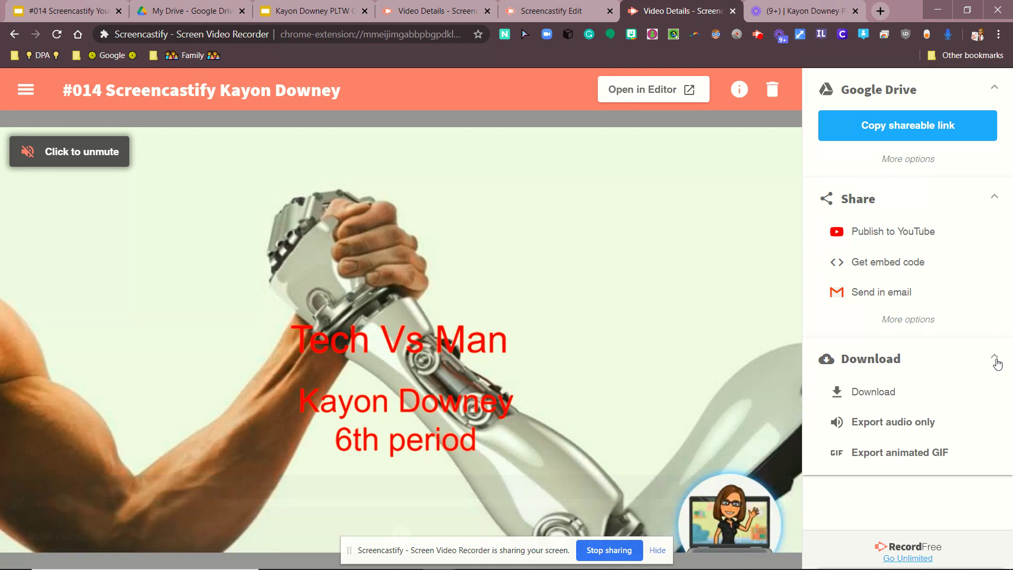